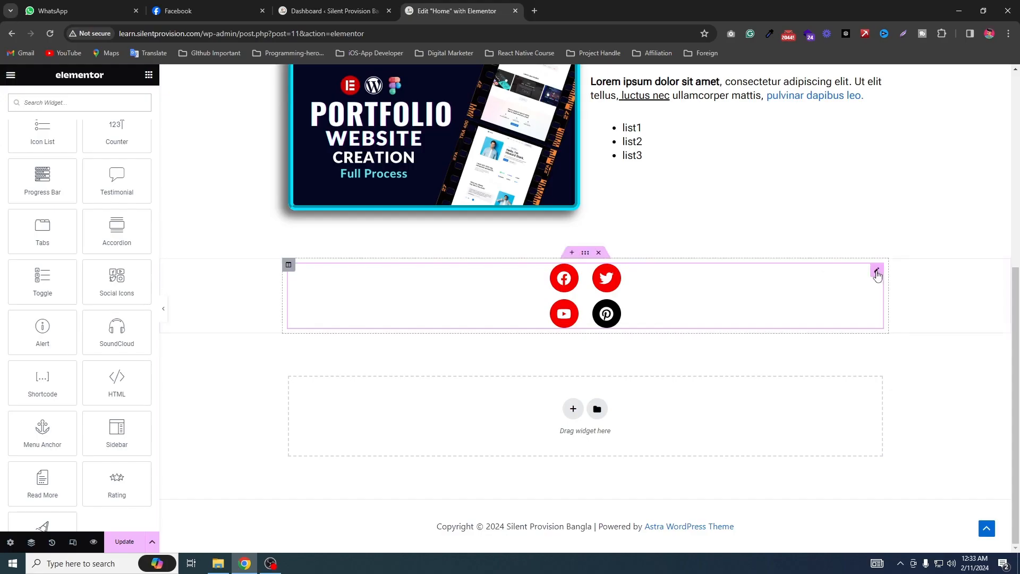
Delete the social icons widget below the portfolio image and add an Alert widget in its empty column
{"action": "right_click", "coordinate": [877, 271]}
{"action": "left_click", "coordinate": [920, 519]}
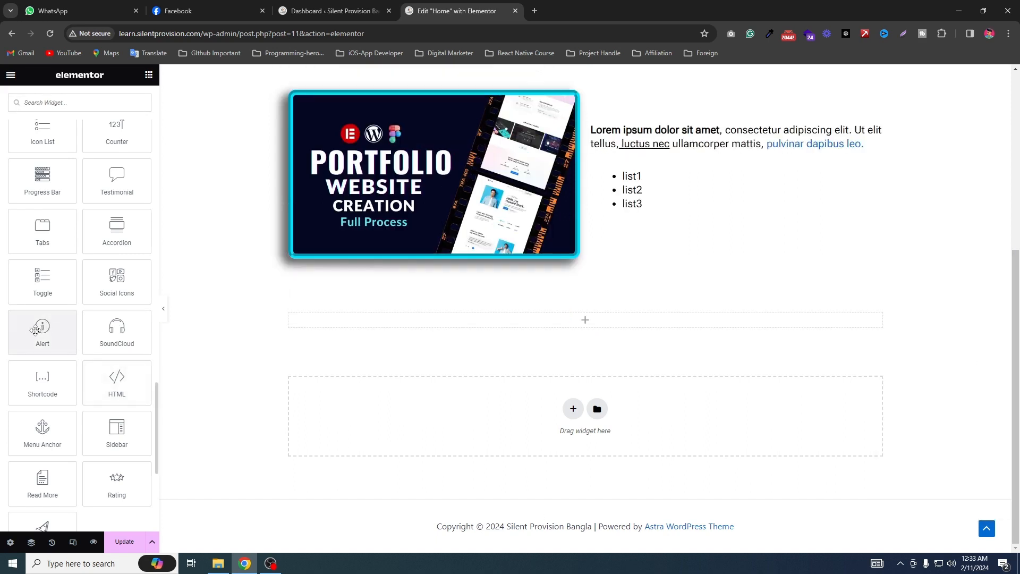
{"action": "left_click_drag", "start_coordinate": [33, 332], "coordinate": [417, 326]}
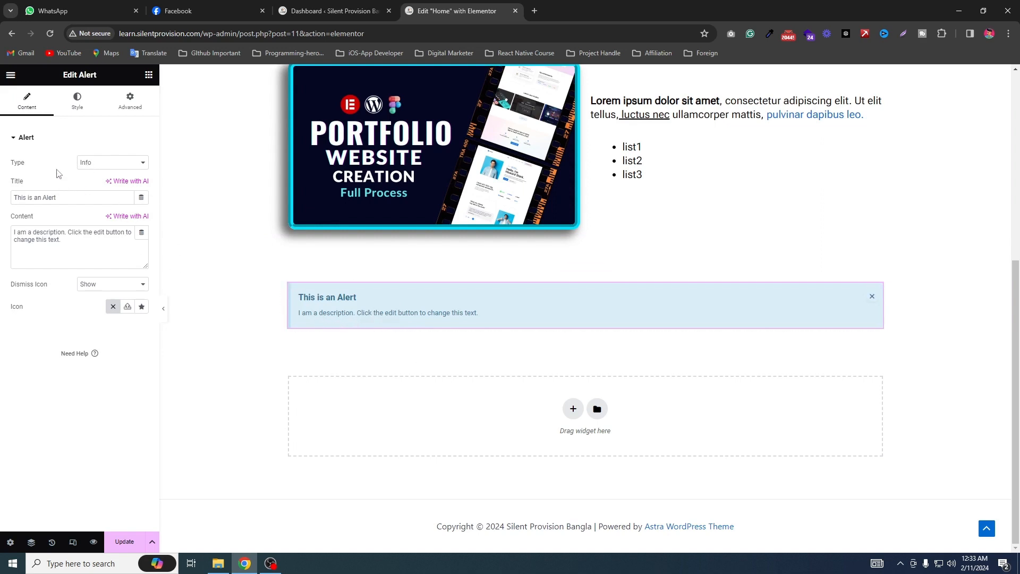
Try the Success, Warning and Danger types on the alert to compare their looks
{"action": "left_click", "coordinate": [103, 164]}
{"action": "left_click", "coordinate": [101, 181]}
{"action": "left_click", "coordinate": [107, 166]}
{"action": "left_click", "coordinate": [101, 190]}
{"action": "left_click", "coordinate": [110, 162]}
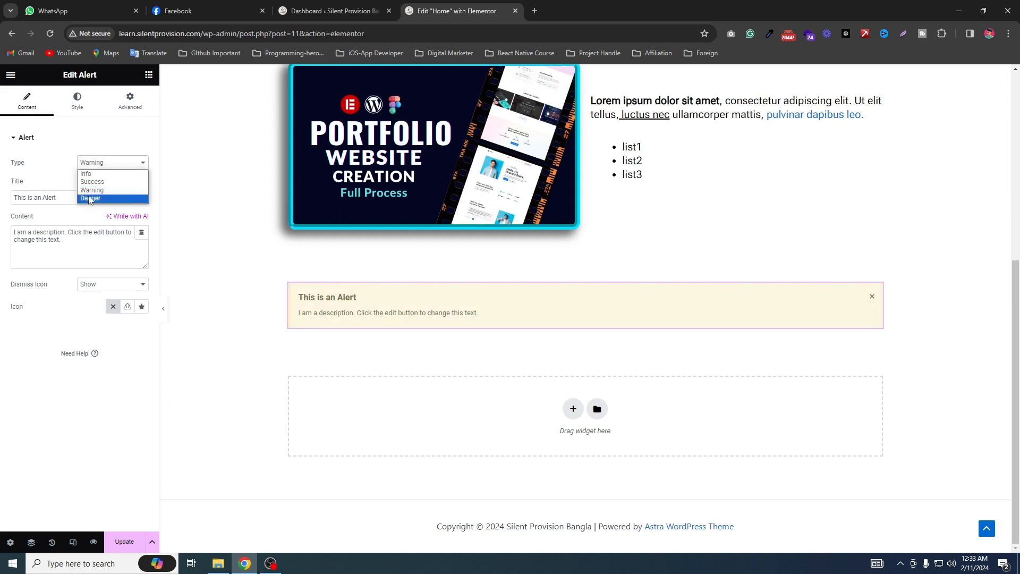
{"action": "left_click", "coordinate": [89, 197]}
{"action": "left_click", "coordinate": [128, 163]}
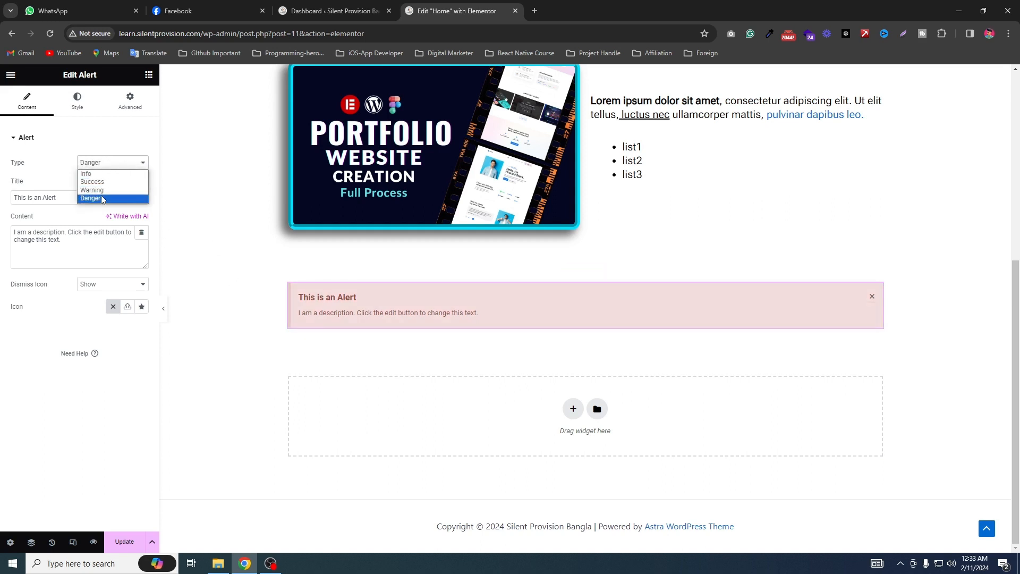
{"action": "left_click", "coordinate": [105, 196]}
{"action": "left_click", "coordinate": [108, 163]}
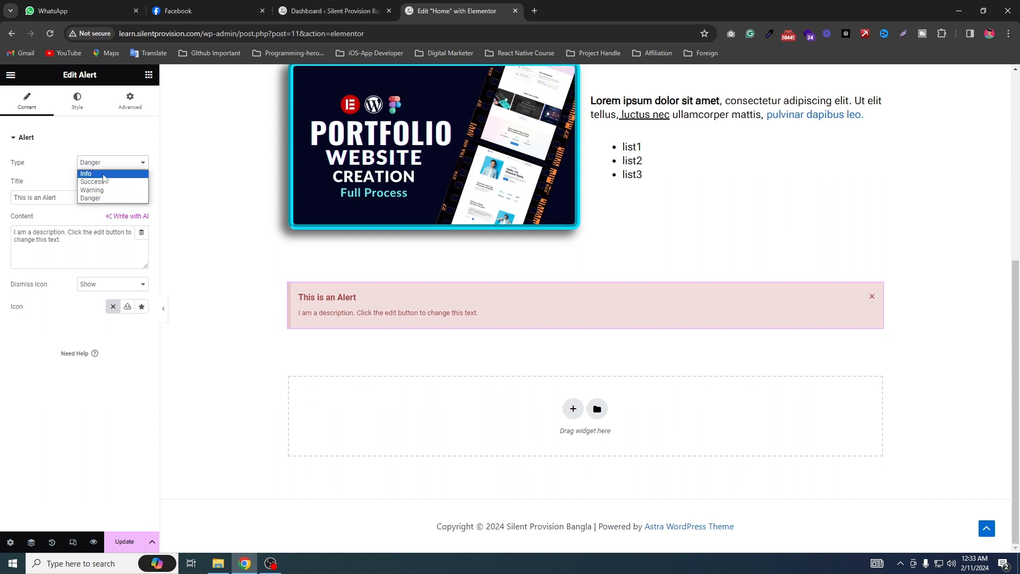
{"action": "left_click", "coordinate": [100, 182]}
{"action": "left_click", "coordinate": [111, 163]}
{"action": "left_click", "coordinate": [103, 191]}
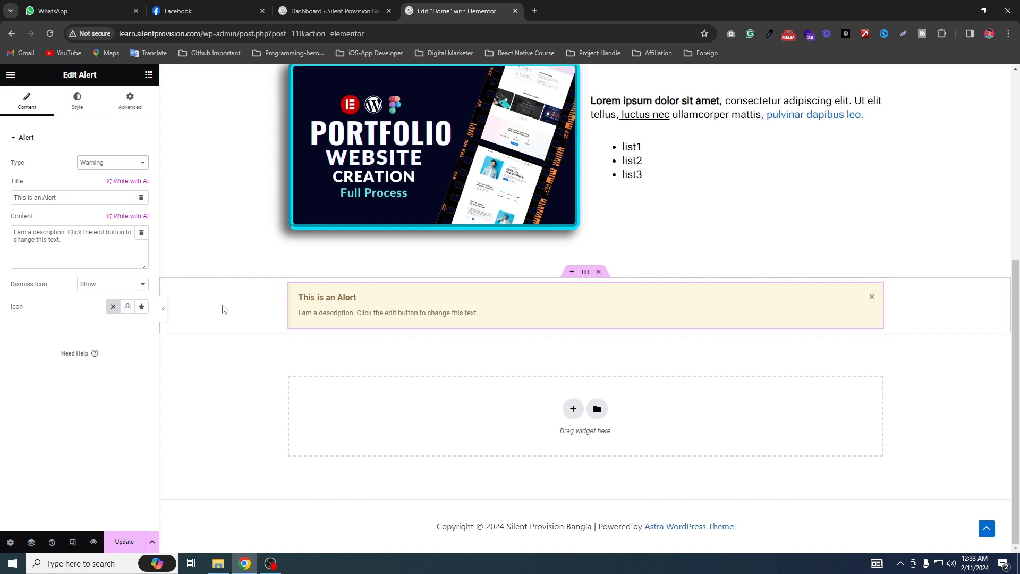
Set the alert type to Success and save the page update
{"action": "left_click", "coordinate": [103, 163]}
{"action": "left_click", "coordinate": [105, 180]}
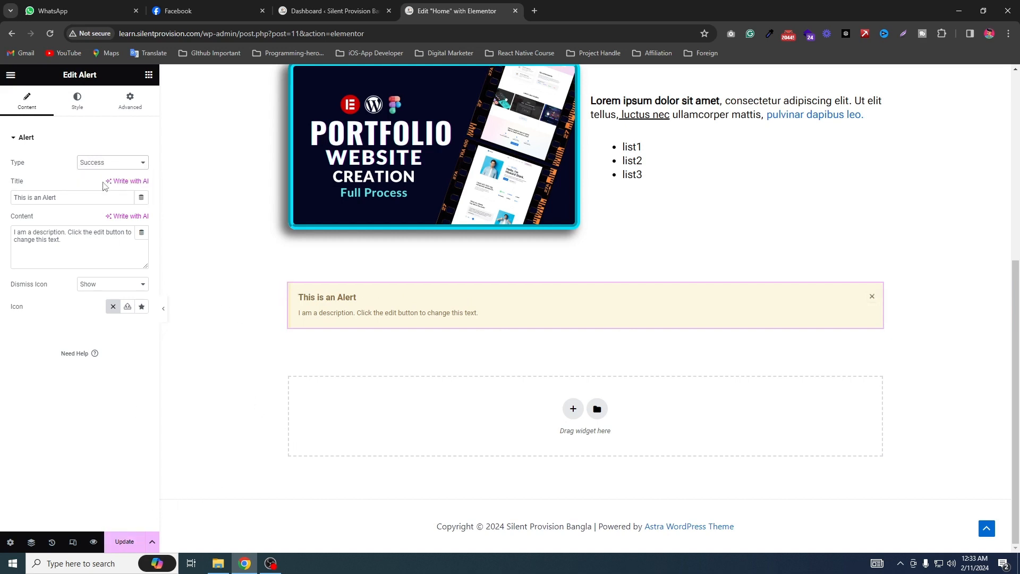
{"action": "left_click", "coordinate": [130, 550]}
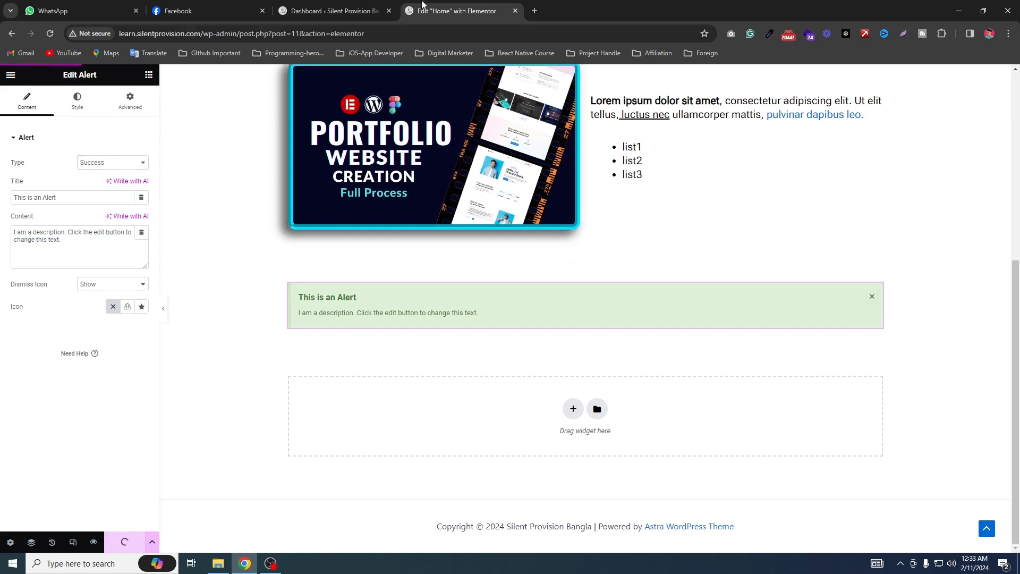
Preview the live Home page, reload it, and test dismissing the alert
{"action": "left_click", "coordinate": [94, 542]}
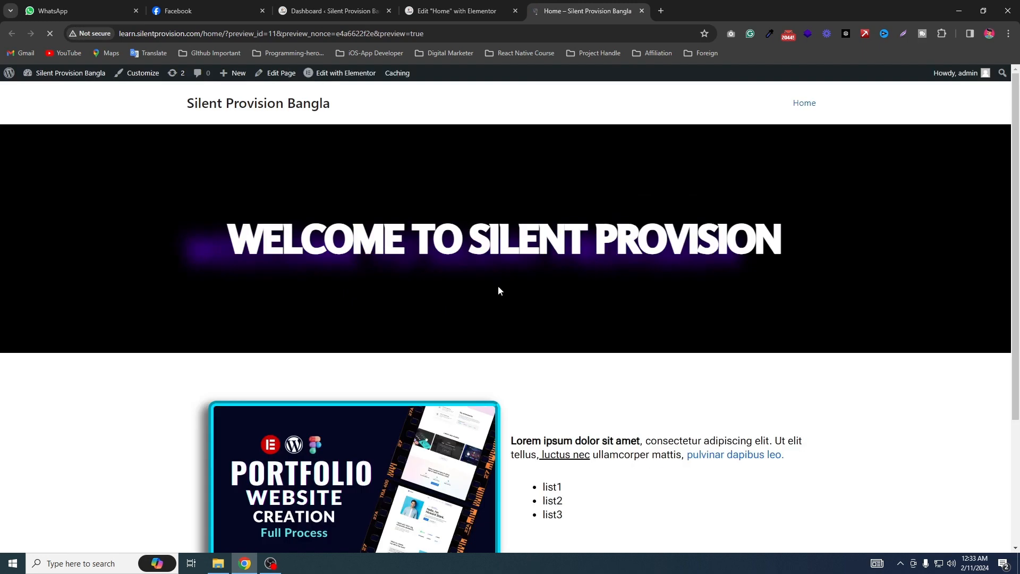
{"action": "scroll", "coordinate": [501, 295], "scroll_direction": "down", "scroll_amount": 3}
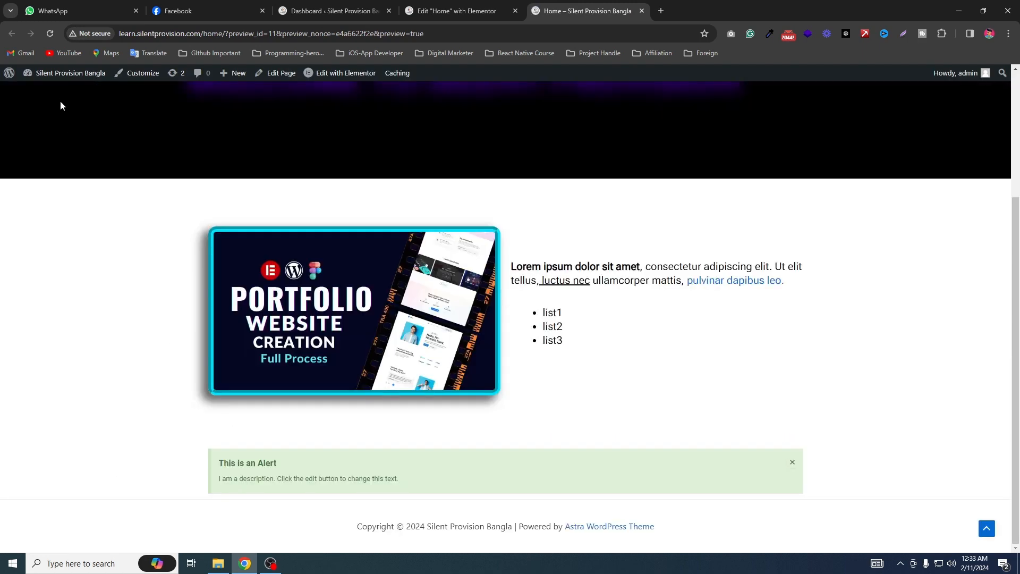
{"action": "left_click", "coordinate": [49, 35]}
{"action": "left_click", "coordinate": [793, 464]}
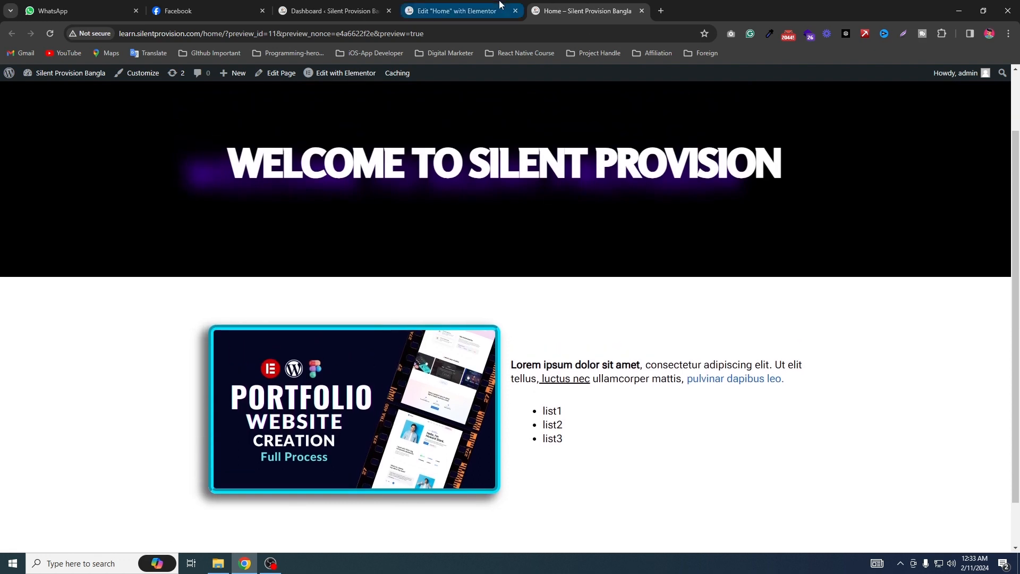
Back in the Elementor editor, set the alert's title to "This is our alert" and content to "You will gotta die if you ignore this alert!"
{"action": "left_click", "coordinate": [457, 11]}
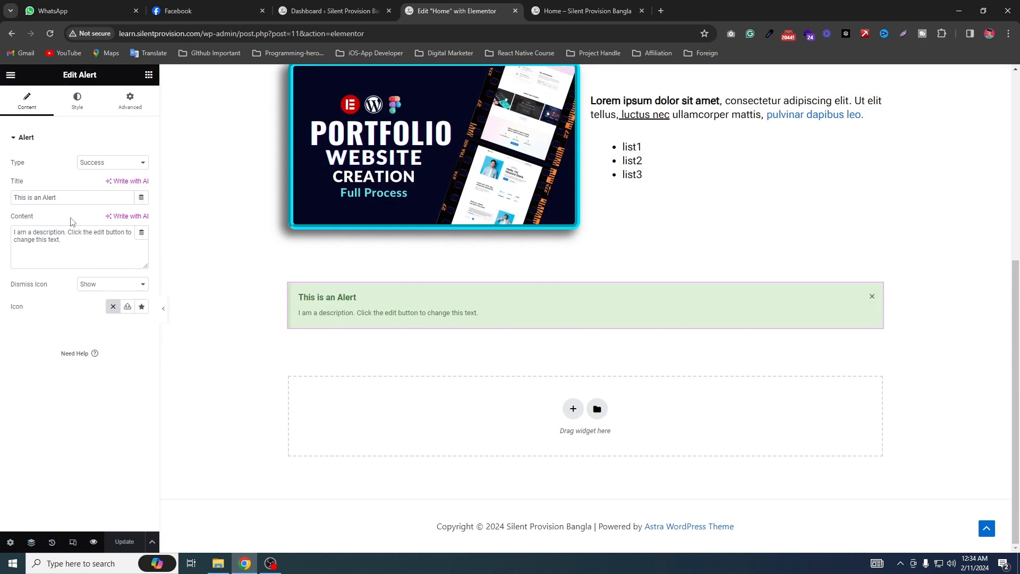
{"action": "left_click_drag", "start_coordinate": [70, 199], "coordinate": [4, 197]}
{"action": "type", "text": "This"}
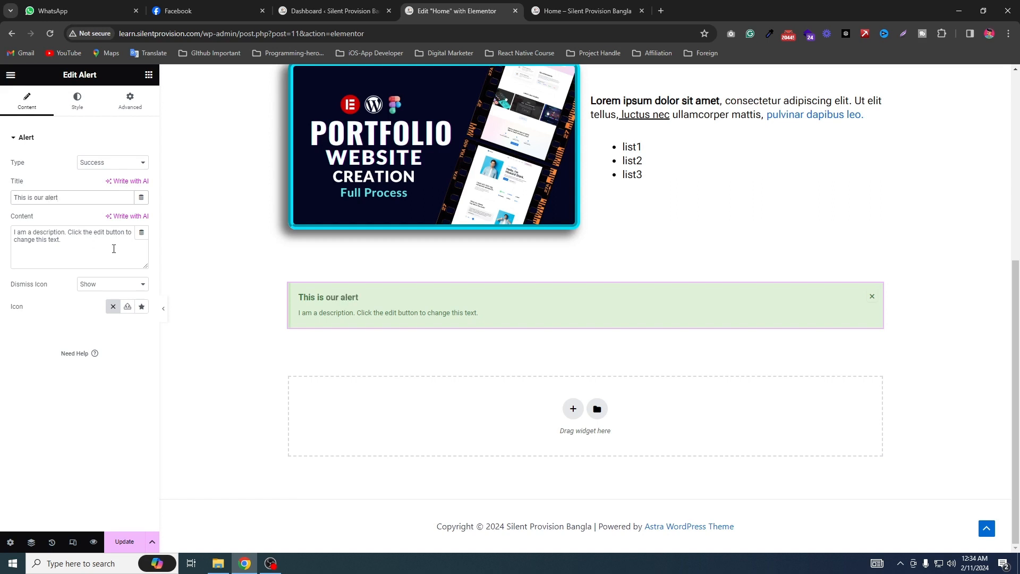
{"action": "left_click_drag", "start_coordinate": [94, 241], "coordinate": [1, 228]}
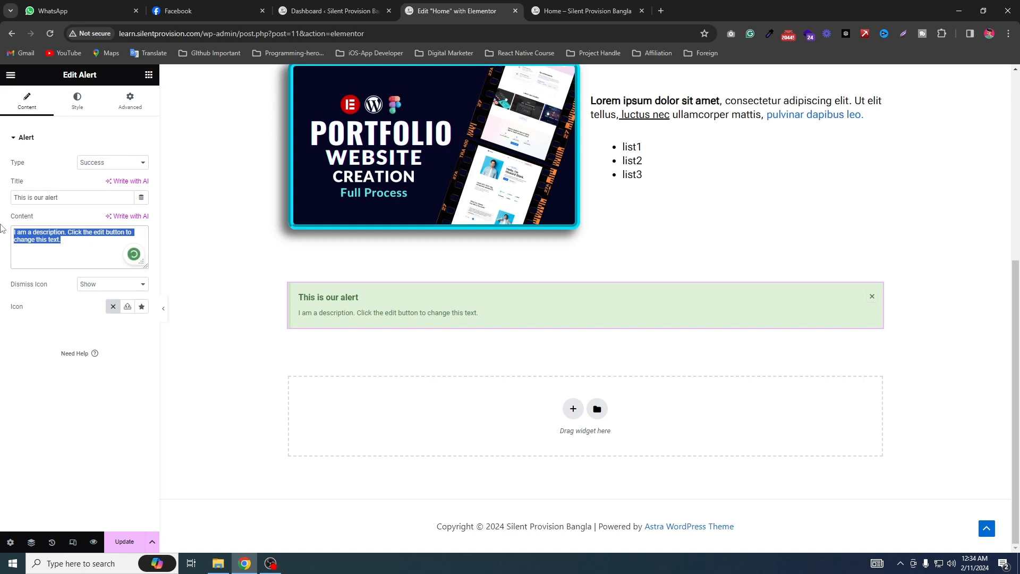
{"action": "type", "text": "You will"}
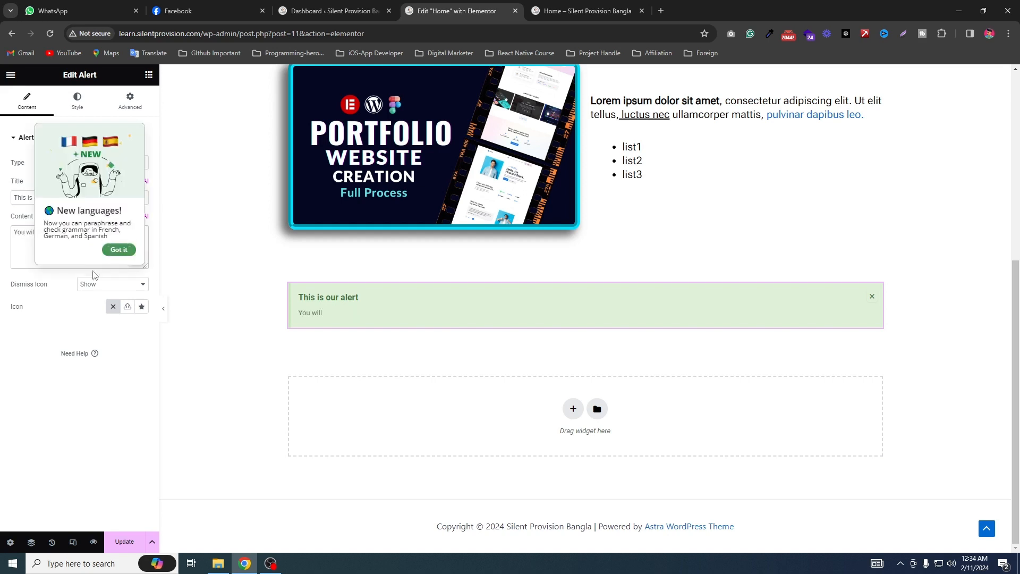
{"action": "left_click", "coordinate": [119, 251]}
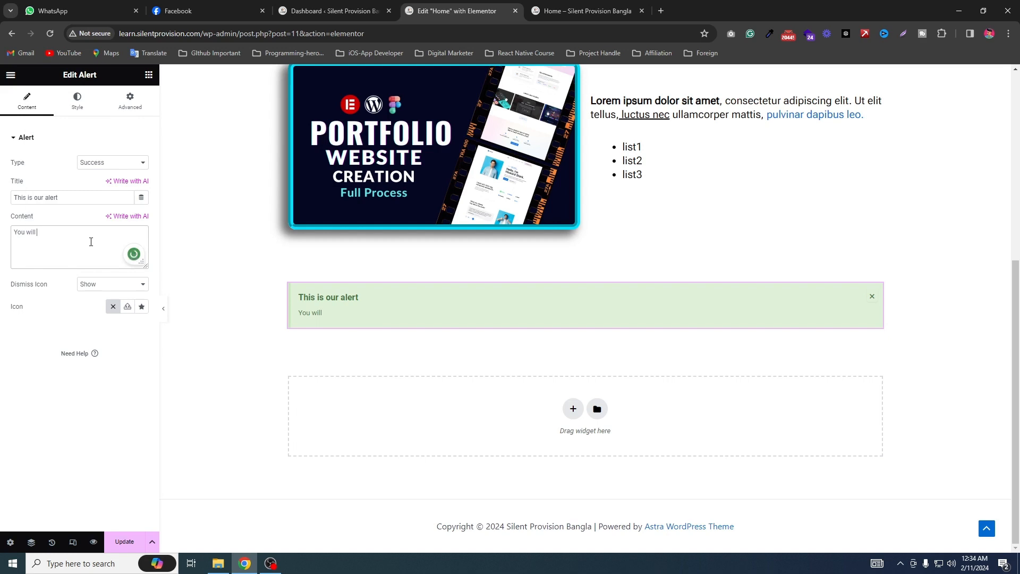
{"action": "type", "text": "will gotta die if you ignore this alert!"}
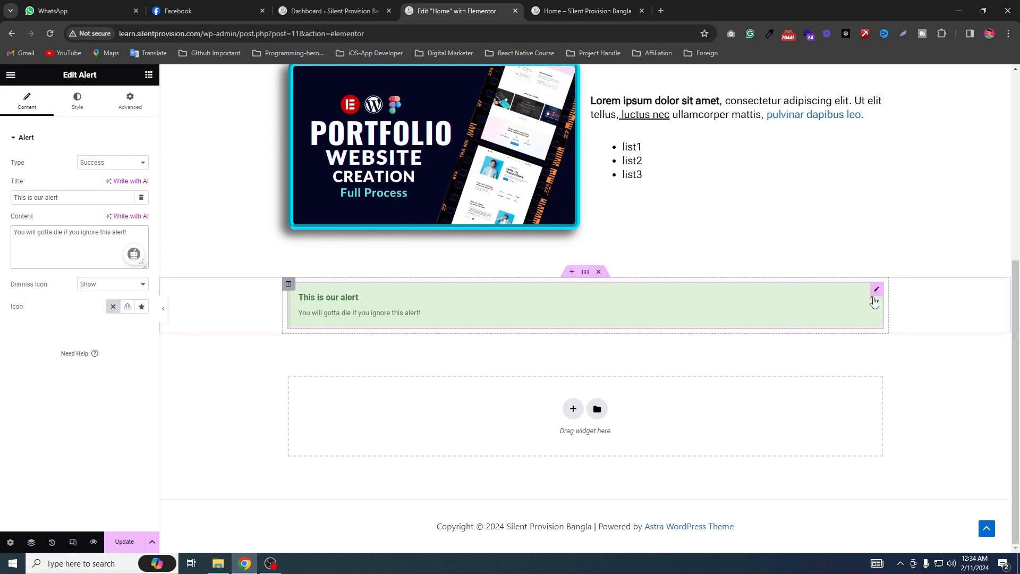
Try hiding the alert's dismiss icon, and set it back to Show
{"action": "left_click", "coordinate": [98, 286]}
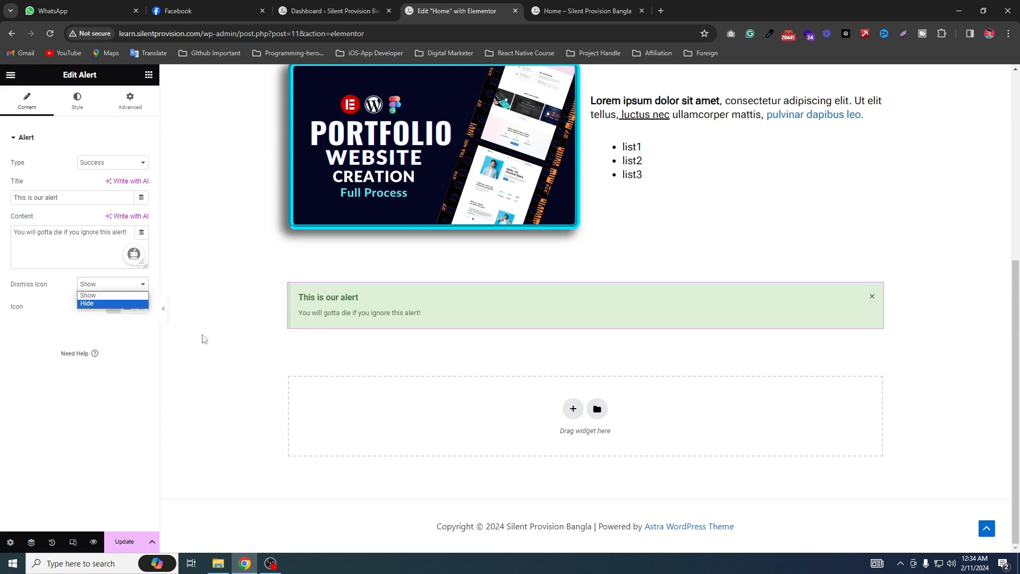
{"action": "left_click", "coordinate": [103, 305]}
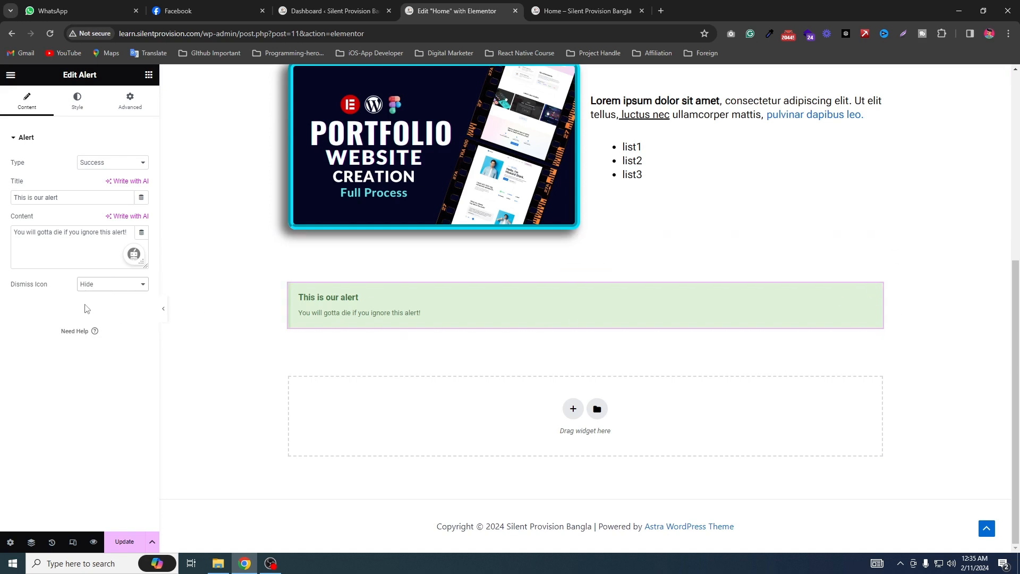
{"action": "left_click", "coordinate": [103, 284]}
{"action": "left_click", "coordinate": [105, 296]}
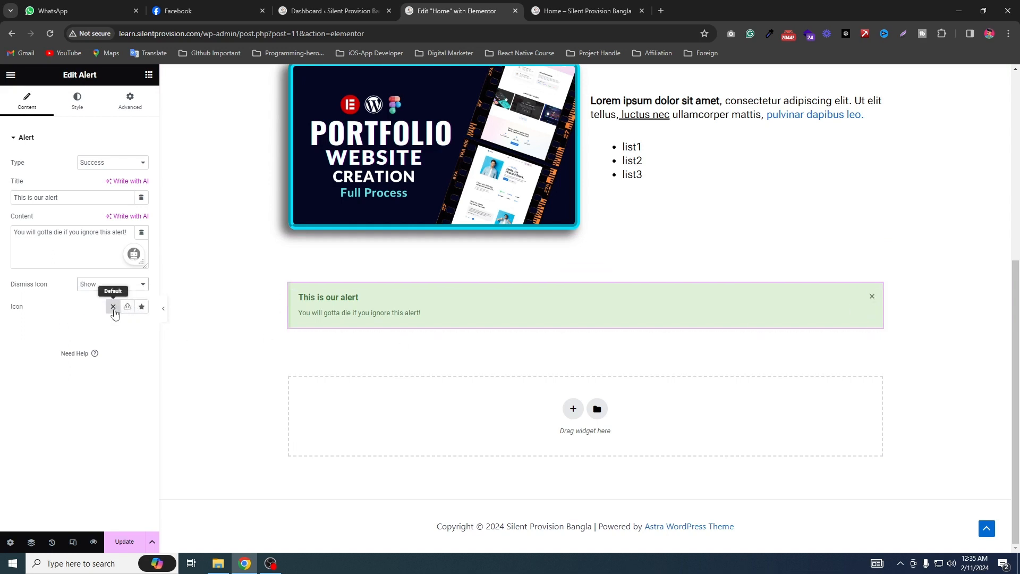
Replace the alert's dismiss icon with the outlined circled cross from the recommended icons in the icon library
{"action": "left_click", "coordinate": [141, 309]}
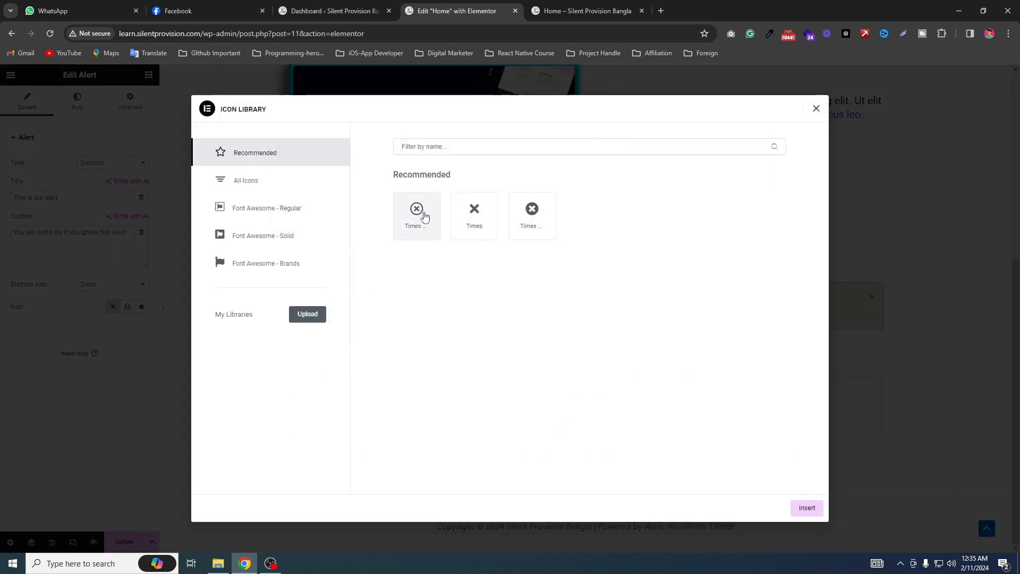
{"action": "left_click", "coordinate": [417, 214]}
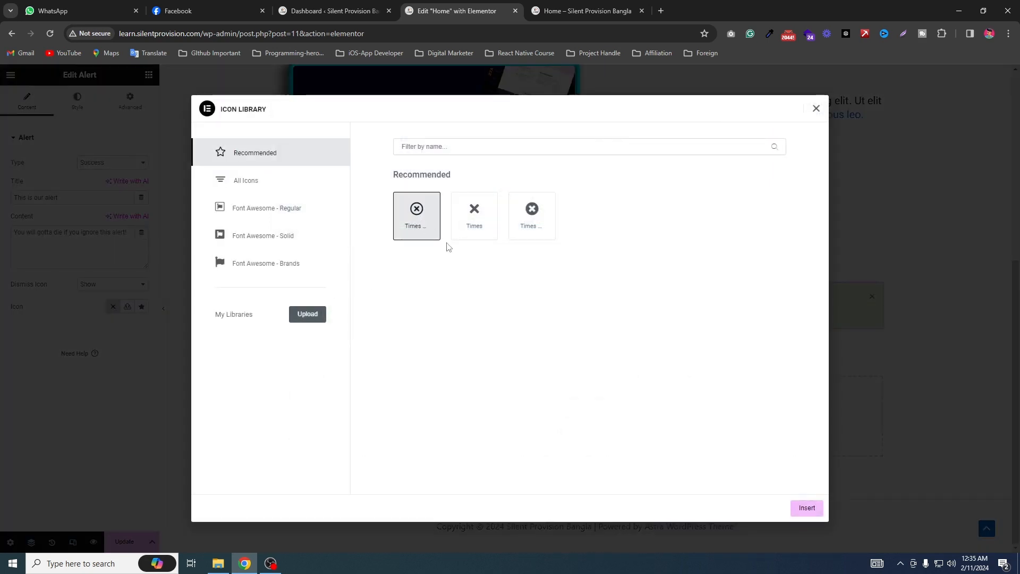
{"action": "left_click", "coordinate": [810, 510]}
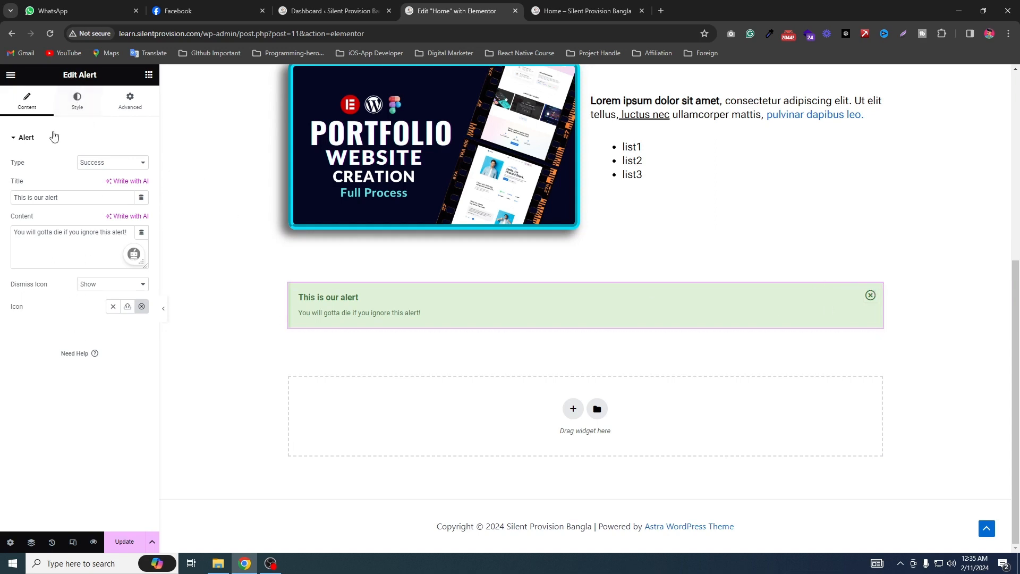
Set the alert's background color to black (#000000) in its style settings
{"action": "left_click", "coordinate": [77, 100]}
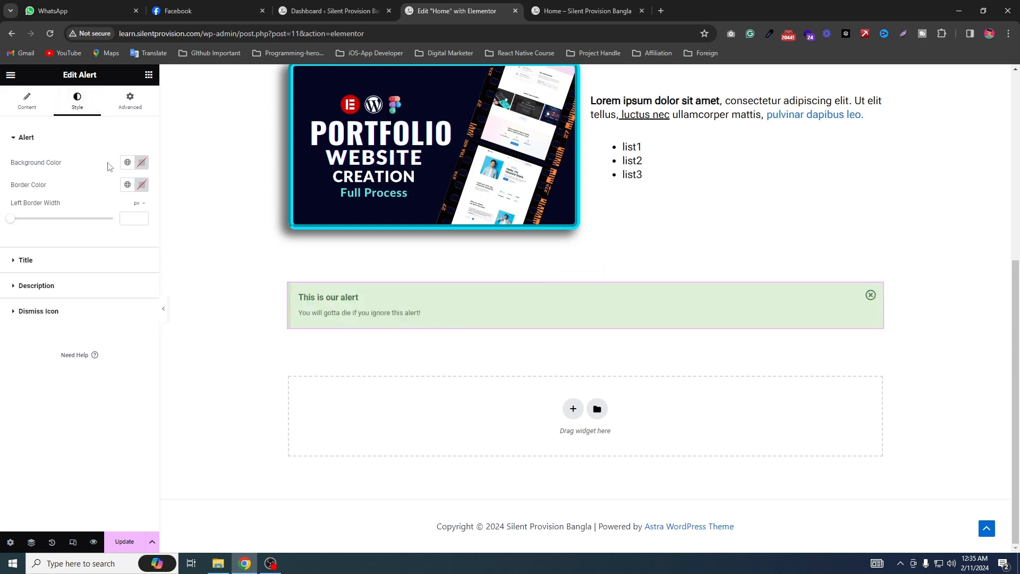
{"action": "left_click", "coordinate": [142, 163]}
{"action": "left_click_drag", "start_coordinate": [110, 217], "coordinate": [9, 352]}
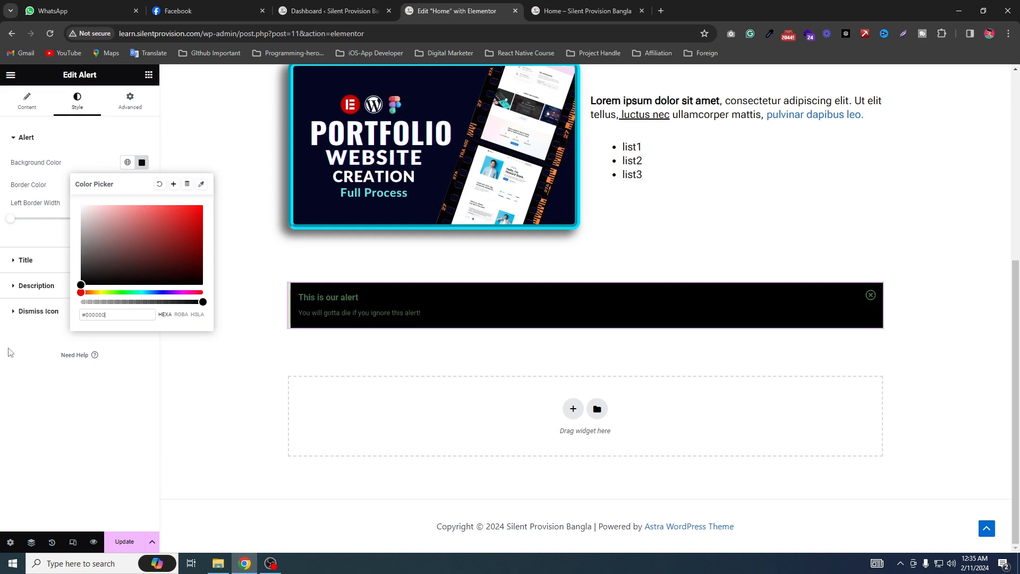
{"action": "left_click_drag", "start_coordinate": [155, 238], "coordinate": [55, 301]}
{"action": "left_click", "coordinate": [59, 367]}
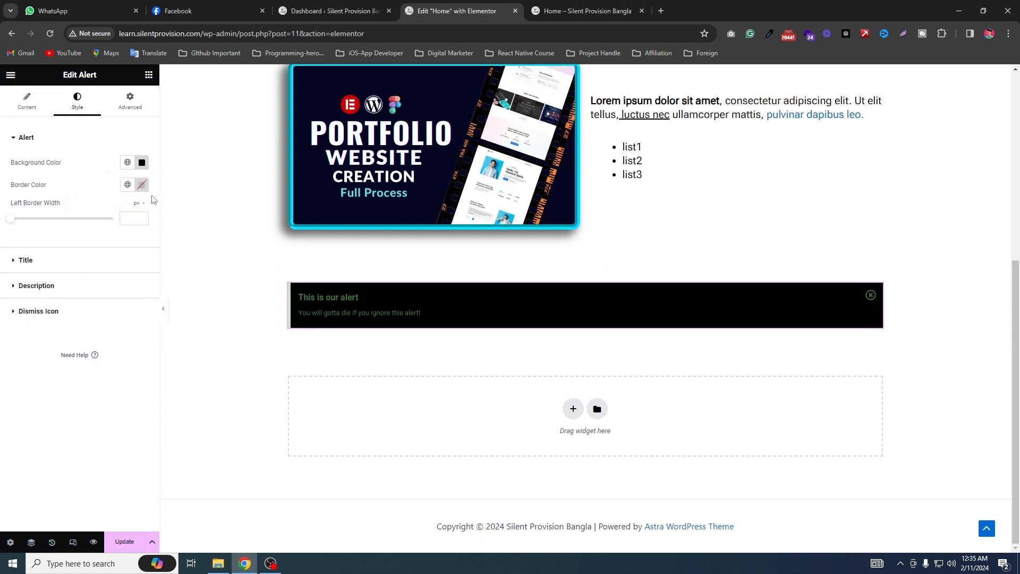
Set the alert's border color to orange (#FF6000)
{"action": "left_click", "coordinate": [141, 185]}
{"action": "left_click_drag", "start_coordinate": [140, 249], "coordinate": [211, 226]}
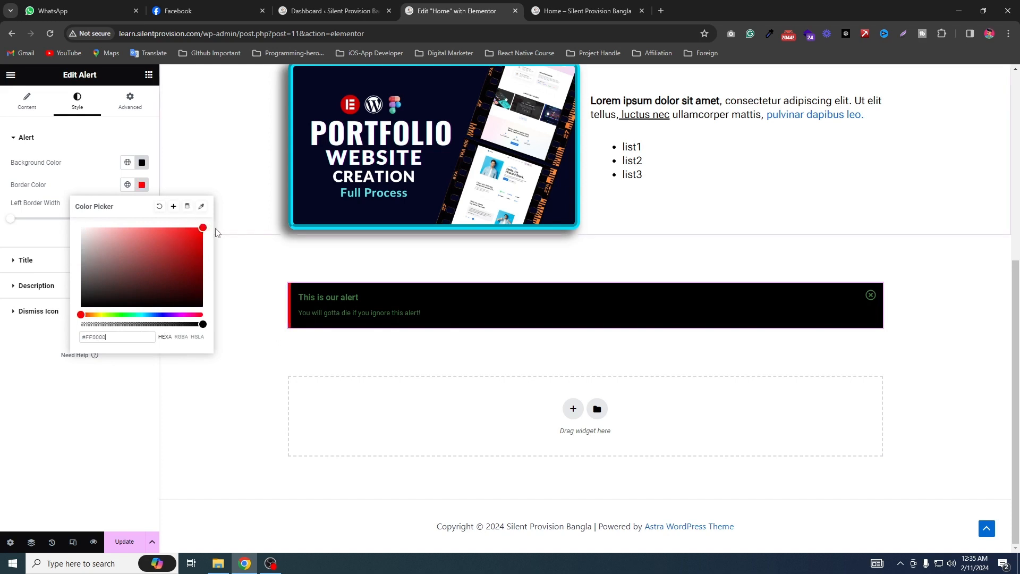
{"action": "left_click_drag", "start_coordinate": [104, 303], "coordinate": [211, 227]}
{"action": "left_click", "coordinate": [88, 314]}
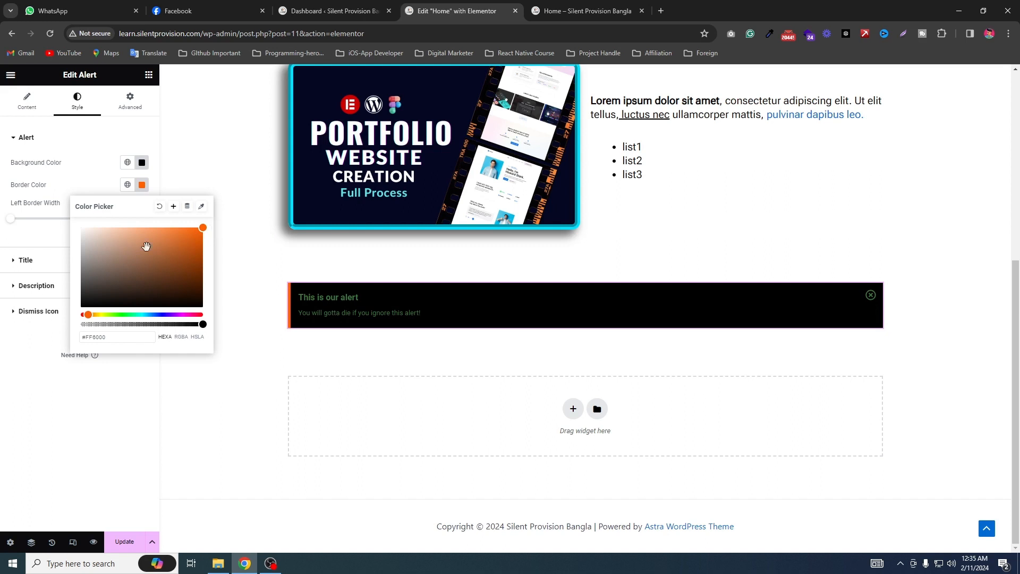
{"action": "left_click", "coordinate": [26, 230]}
Set the alert's left border width to 9 px
{"action": "left_click", "coordinate": [38, 262]}
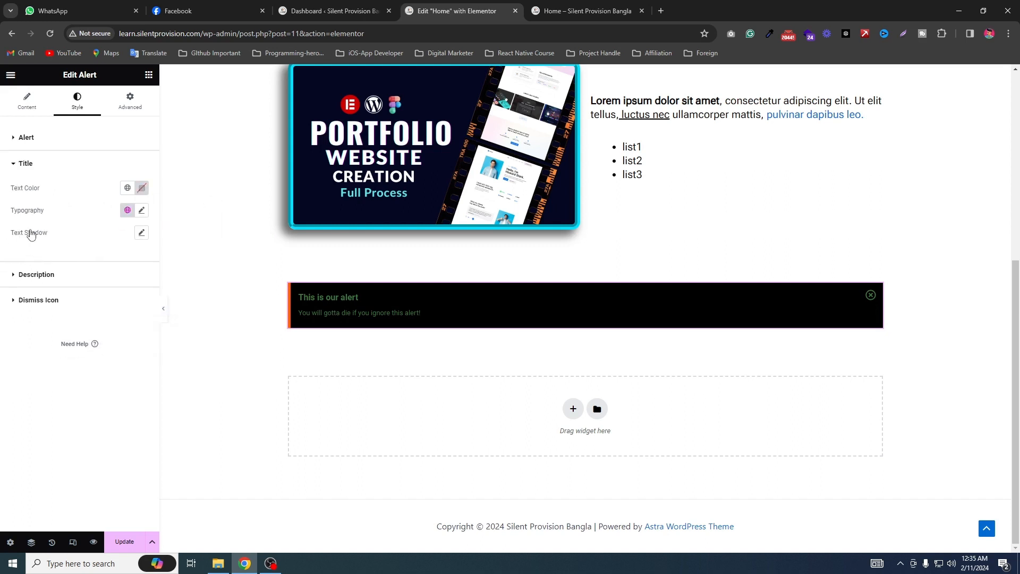
{"action": "left_click", "coordinate": [36, 139]}
{"action": "left_click_drag", "start_coordinate": [11, 223], "coordinate": [21, 250]}
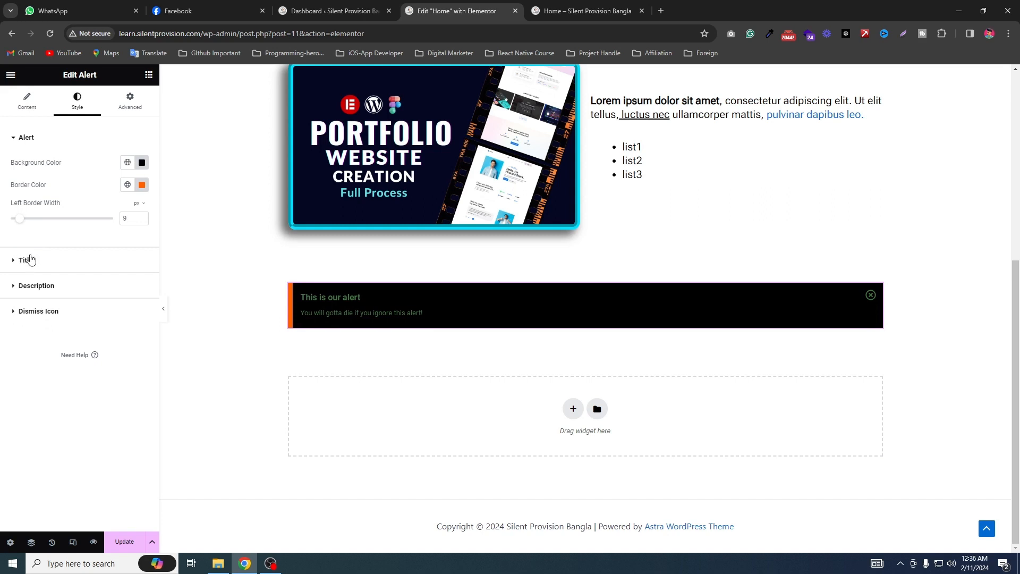
Set the alert title's text color to white (#FFFFFF) and look over its typography settings
{"action": "left_click", "coordinate": [29, 259]}
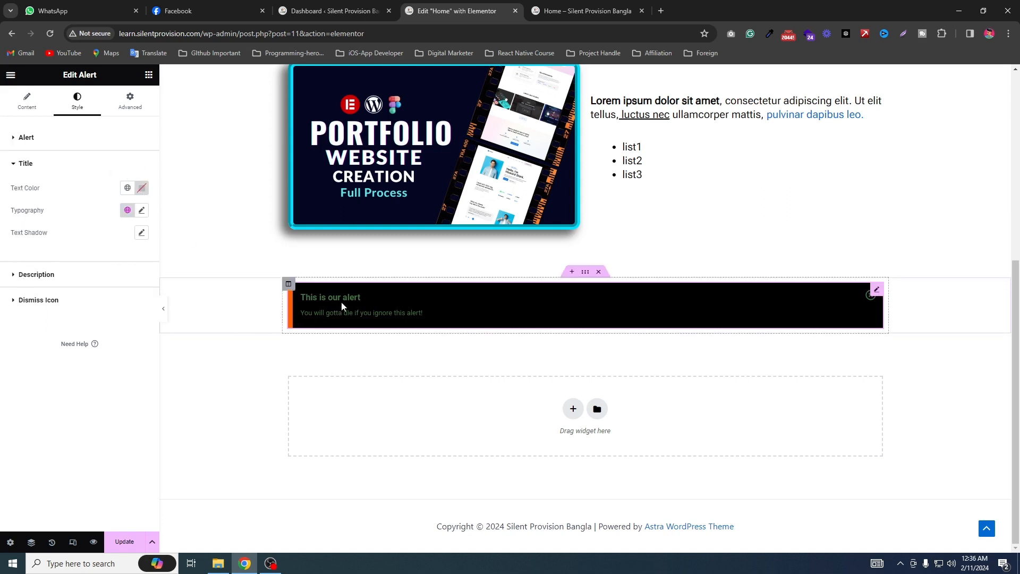
{"action": "left_click", "coordinate": [141, 187]}
{"action": "type", "text": "#FFFFFF"}
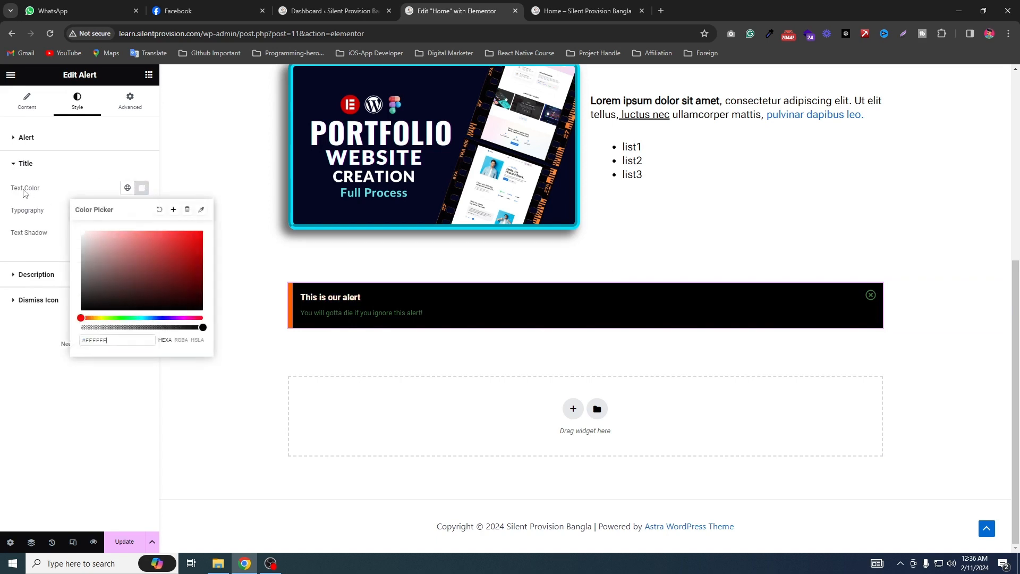
{"action": "left_click", "coordinate": [55, 364]}
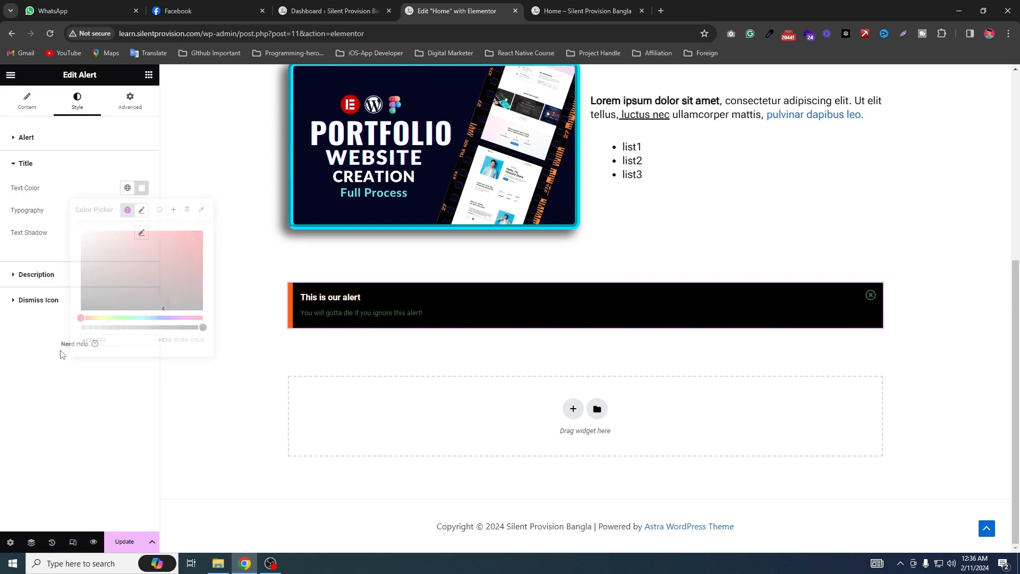
{"action": "left_click", "coordinate": [141, 211]}
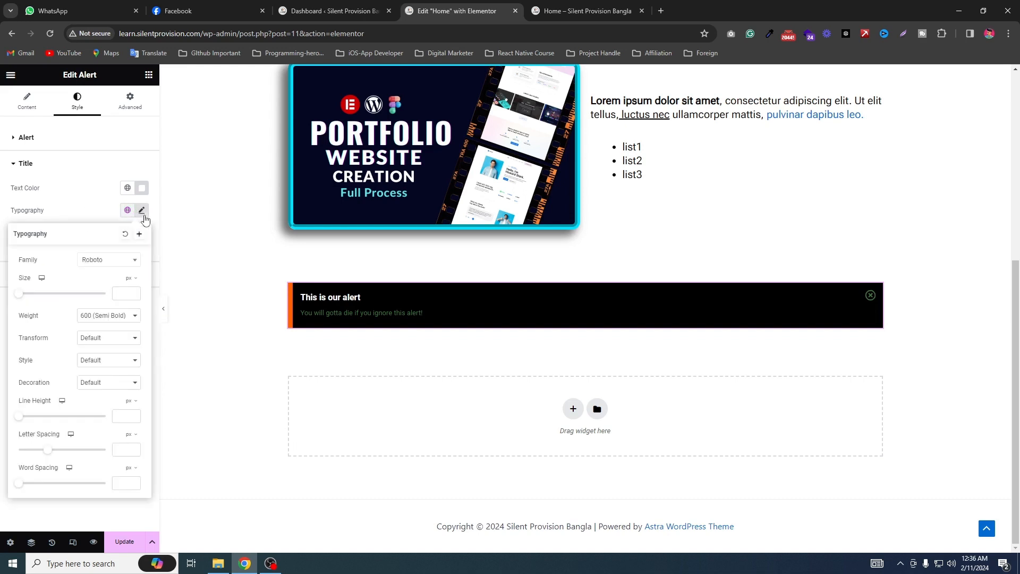
{"action": "left_click", "coordinate": [142, 211]}
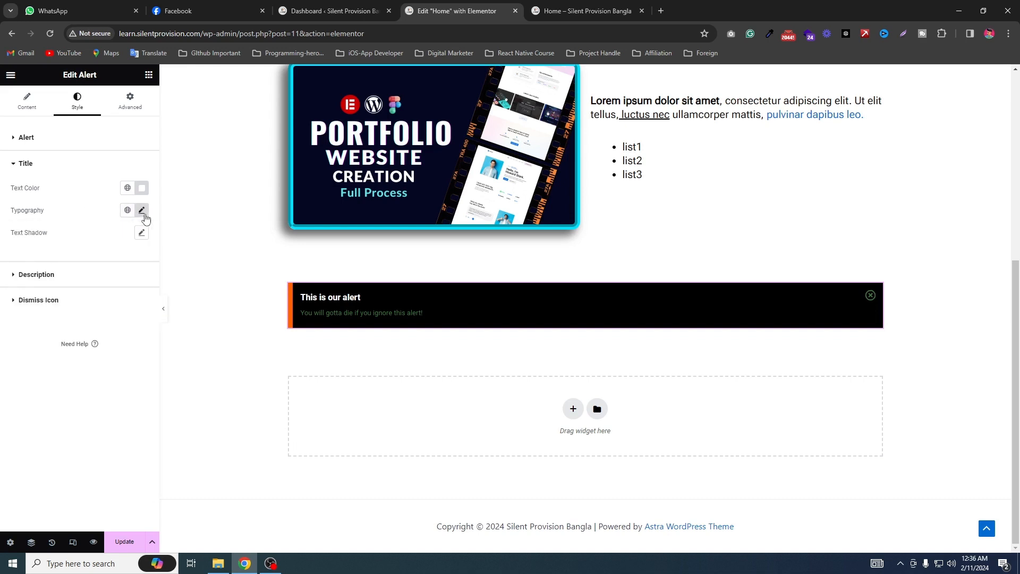
Set the alert description's text color to orange (#FF8800)
{"action": "left_click", "coordinate": [55, 276]}
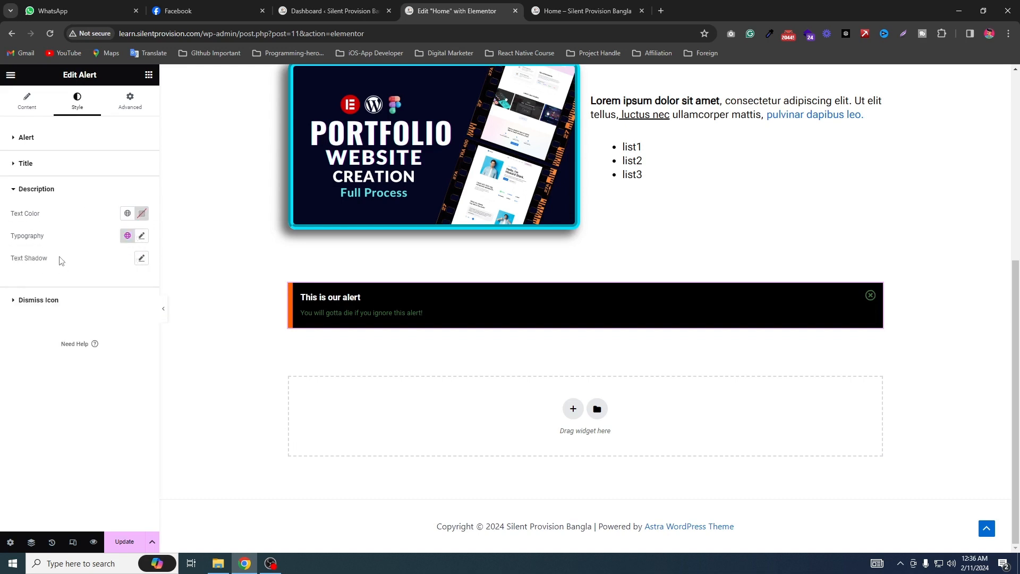
{"action": "left_click", "coordinate": [142, 214]}
{"action": "mouse_move", "coordinate": [143, 291]}
{"action": "left_mouse_down"}
{"action": "mouse_move", "coordinate": [80, 326]}
{"action": "mouse_move", "coordinate": [89, 206]}
{"action": "mouse_move", "coordinate": [179, 232]}
{"action": "mouse_move", "coordinate": [42, 261]}
{"action": "mouse_move", "coordinate": [214, 247]}
{"action": "mouse_move", "coordinate": [182, 310]}
{"action": "mouse_move", "coordinate": [154, 300]}
{"action": "mouse_move", "coordinate": [202, 253]}
{"action": "left_mouse_up"}
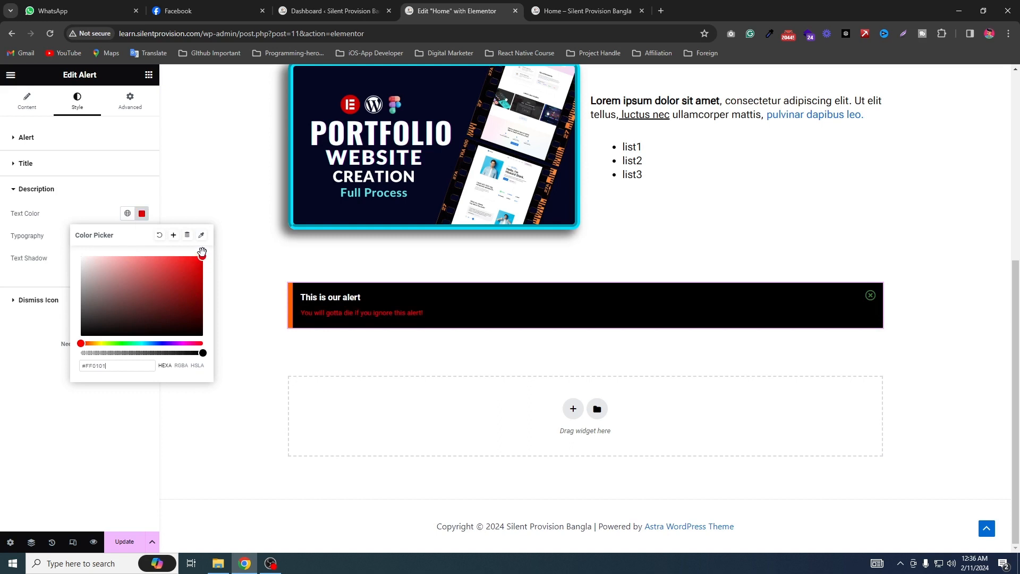
{"action": "left_click_drag", "start_coordinate": [81, 344], "coordinate": [90, 344]}
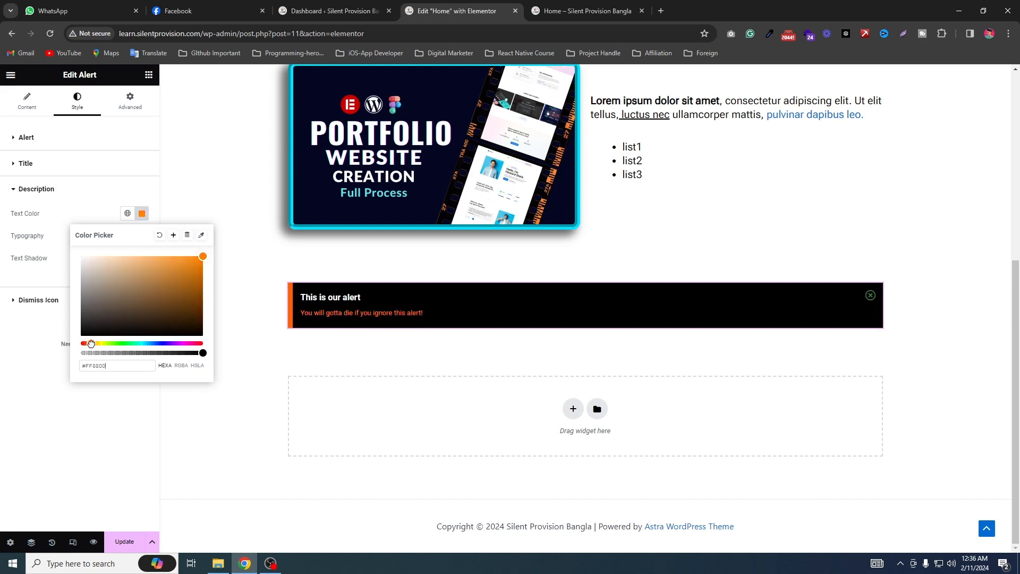
{"action": "left_click", "coordinate": [55, 360]}
Set the dismiss icon's size to 19, its vertical position to 7 px and its horizontal position to 9 px
{"action": "left_click", "coordinate": [66, 299]}
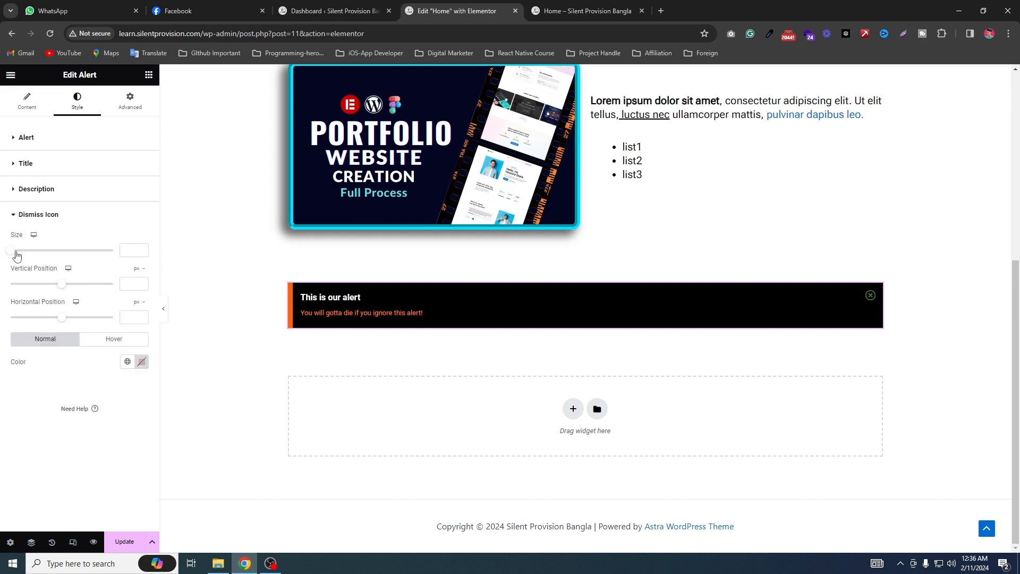
{"action": "left_click_drag", "start_coordinate": [10, 254], "coordinate": [32, 262]}
{"action": "left_click_drag", "start_coordinate": [36, 258], "coordinate": [64, 318]}
Set the dismiss icon's normal color to red (#FF0000) and look over its hover settings
{"action": "left_click", "coordinate": [141, 361]}
{"action": "left_click", "coordinate": [193, 407]}
{"action": "left_click_drag", "start_coordinate": [193, 408], "coordinate": [204, 394]}
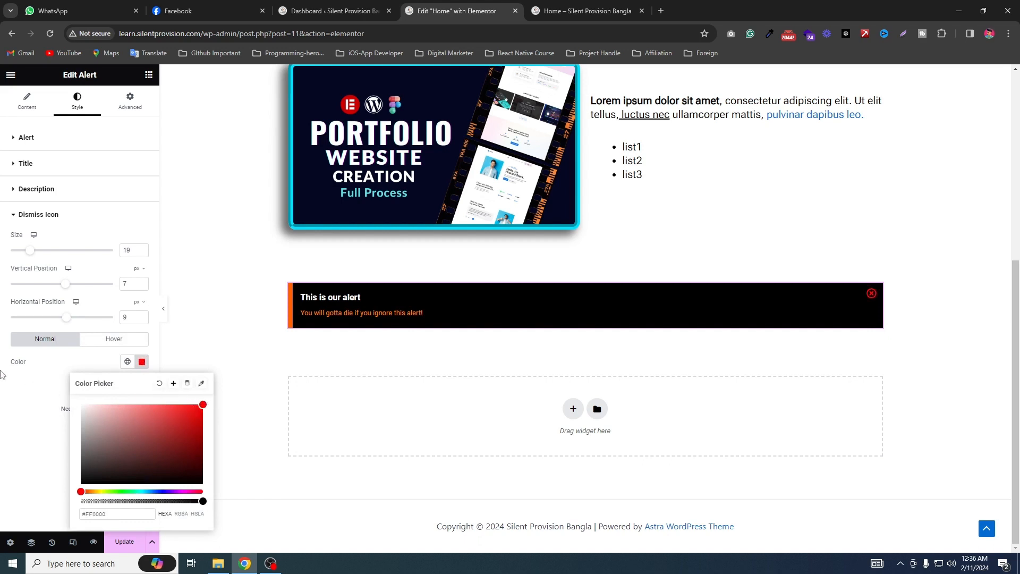
{"action": "left_click", "coordinate": [23, 404]}
{"action": "left_click", "coordinate": [139, 341]}
{"action": "left_click", "coordinate": [77, 339]}
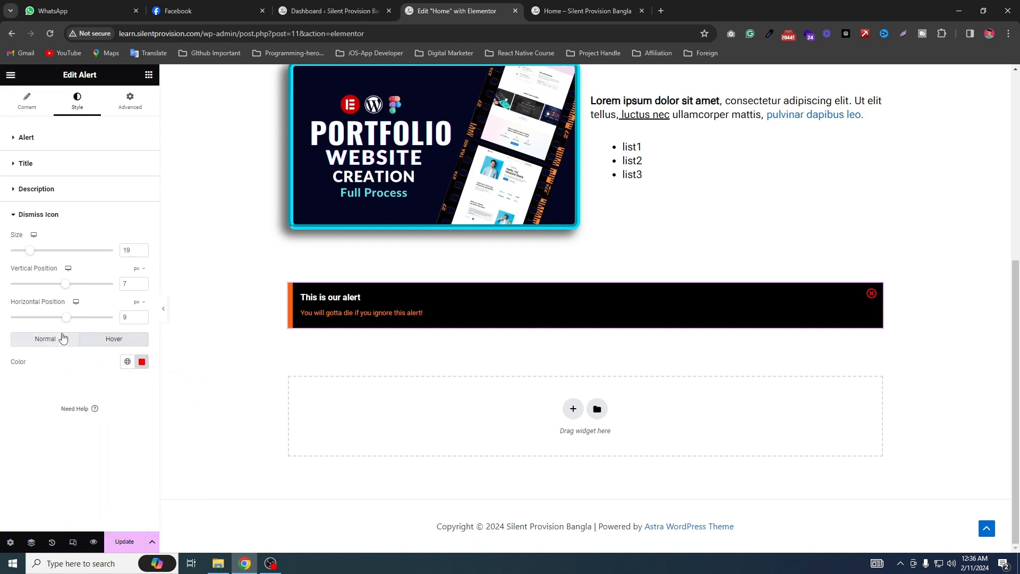
Update the page and test dismissing the alert on the Home page preview, ending back in the Elementor editor
{"action": "left_click", "coordinate": [132, 540]}
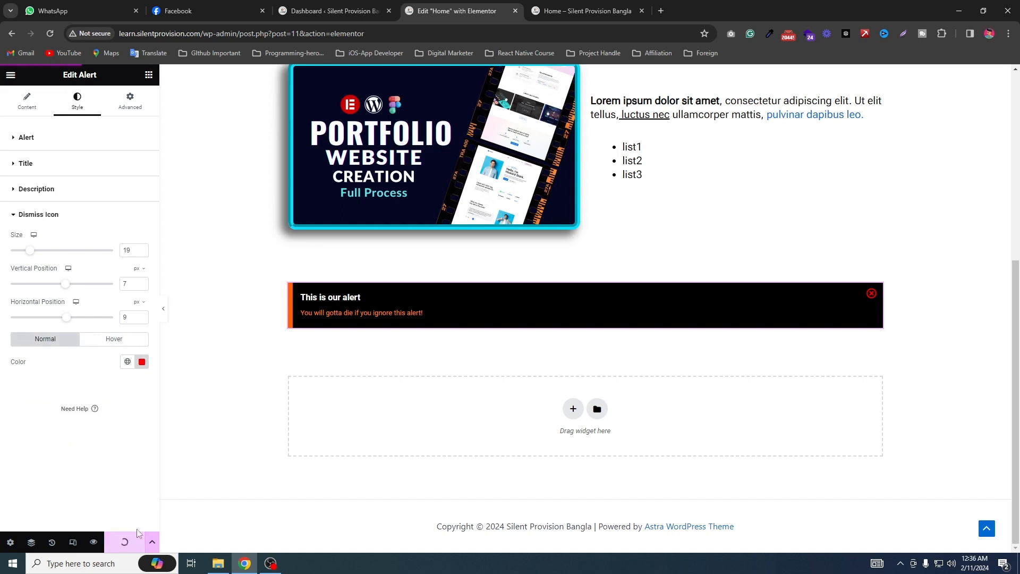
{"action": "left_click", "coordinate": [568, 4]}
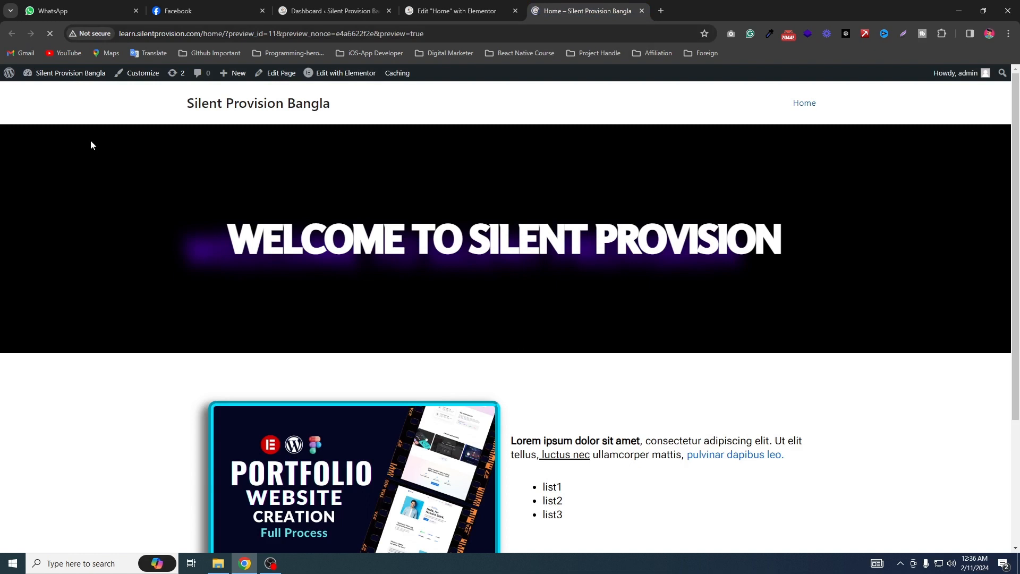
{"action": "scroll", "coordinate": [1018, 88], "scroll_direction": "down", "scroll_amount": 3}
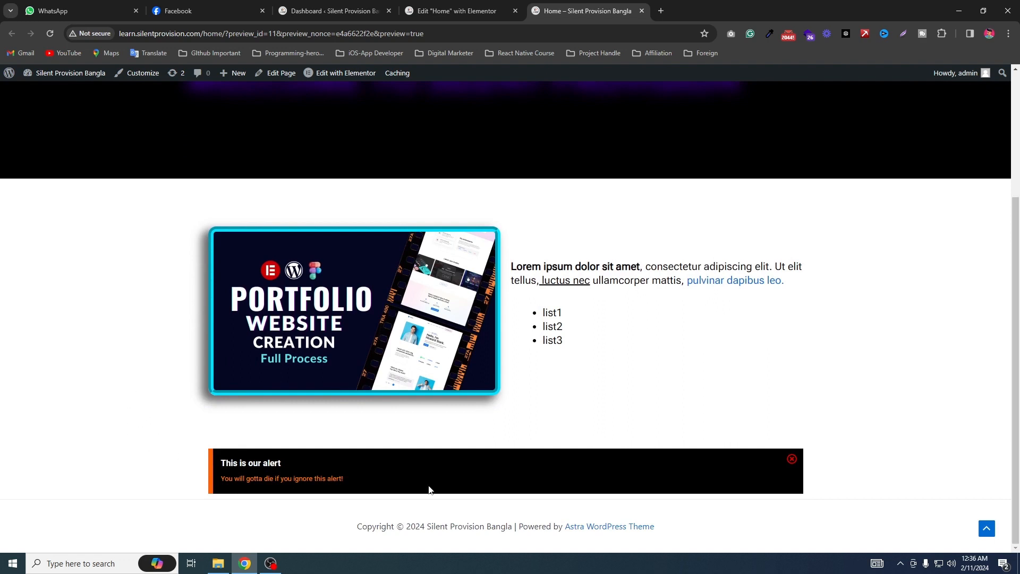
{"action": "left_click", "coordinate": [794, 465]}
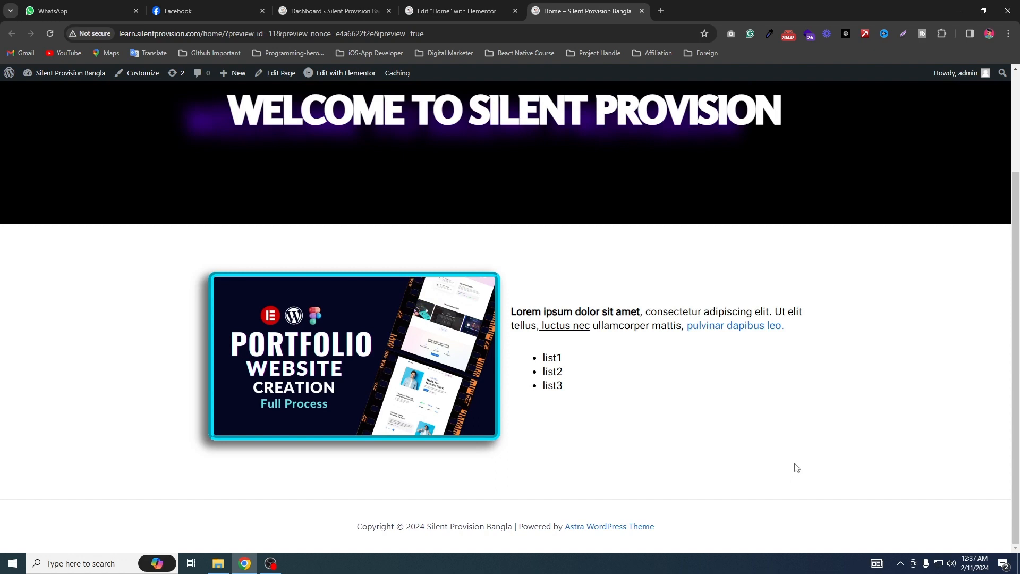
{"action": "left_click", "coordinate": [457, 11]}
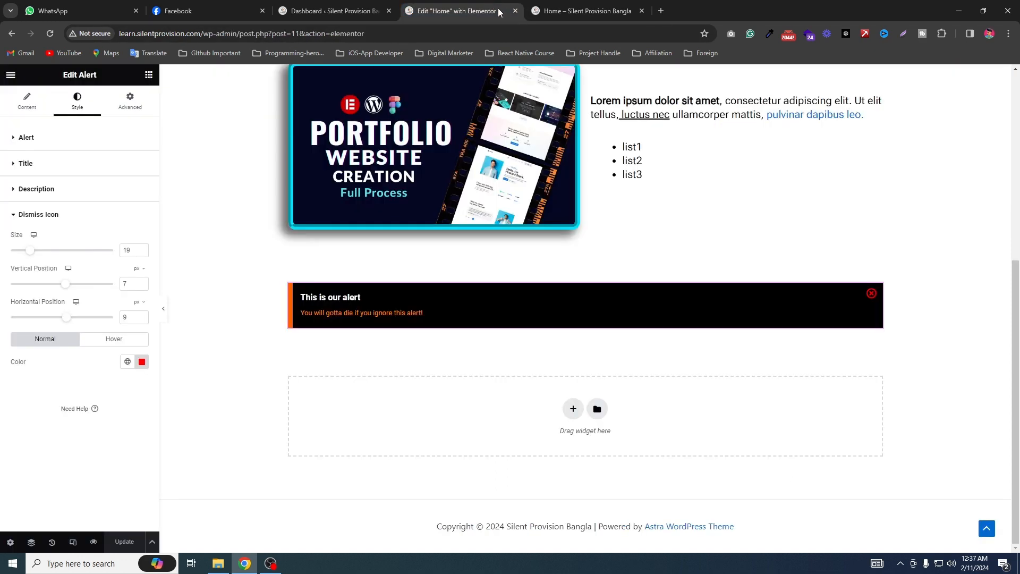